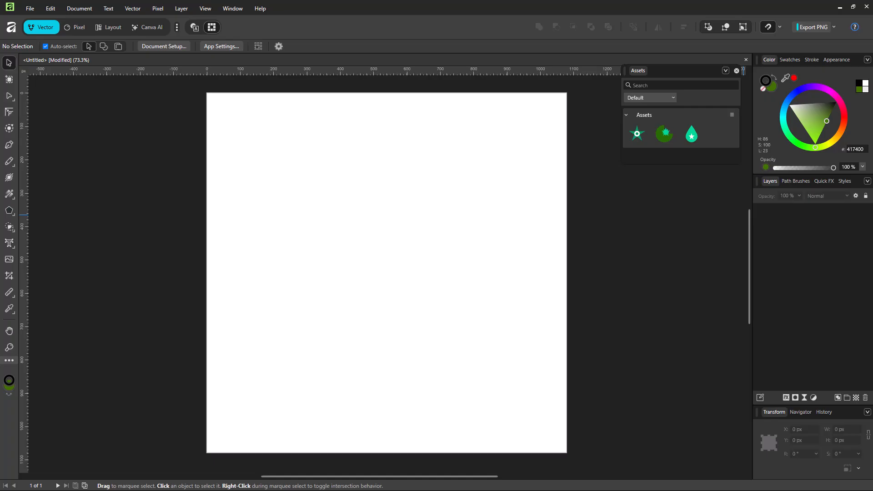
Draw a green cloud shape about 837 × 800 px and position it near the middle of the page
{"action": "left_click", "coordinate": [6, 212]}
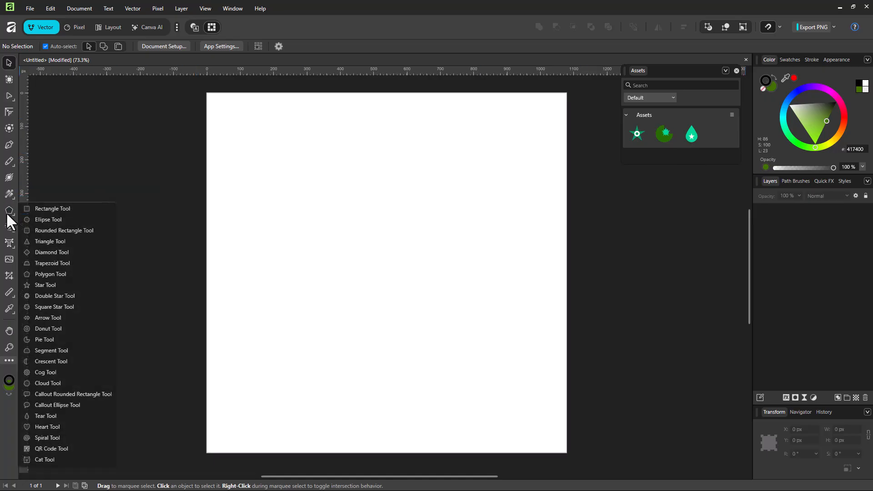
{"action": "left_click", "coordinate": [67, 382]}
{"action": "left_click_drag", "start_coordinate": [249, 122], "coordinate": [528, 389]}
{"action": "left_click", "coordinate": [7, 66]}
{"action": "left_click_drag", "start_coordinate": [373, 248], "coordinate": [362, 263]}
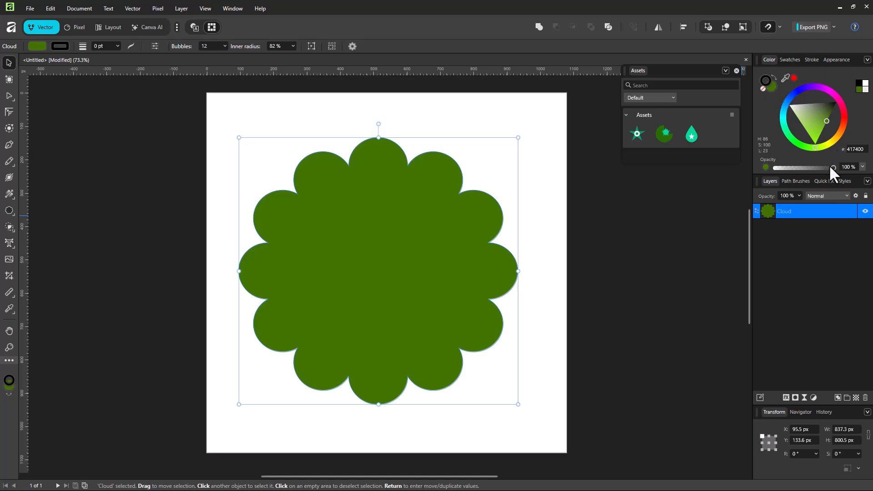
Try the cloud's colour opacity and layer opacity controls, leaving both at 100%
{"action": "mouse_move", "coordinate": [833, 168]}
{"action": "left_mouse_down"}
{"action": "mouse_move", "coordinate": [789, 169]}
{"action": "mouse_move", "coordinate": [833, 167]}
{"action": "left_mouse_up"}
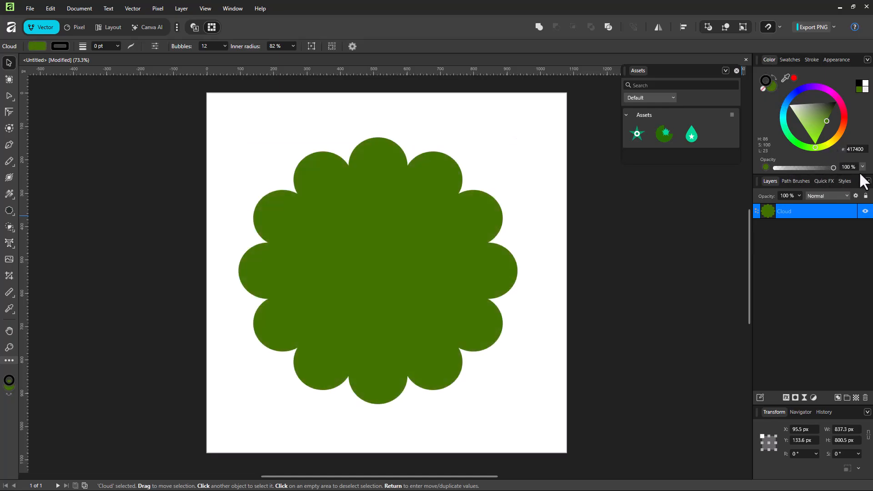
{"action": "left_click", "coordinate": [799, 195]}
{"action": "left_click_drag", "start_coordinate": [793, 205], "coordinate": [836, 209]}
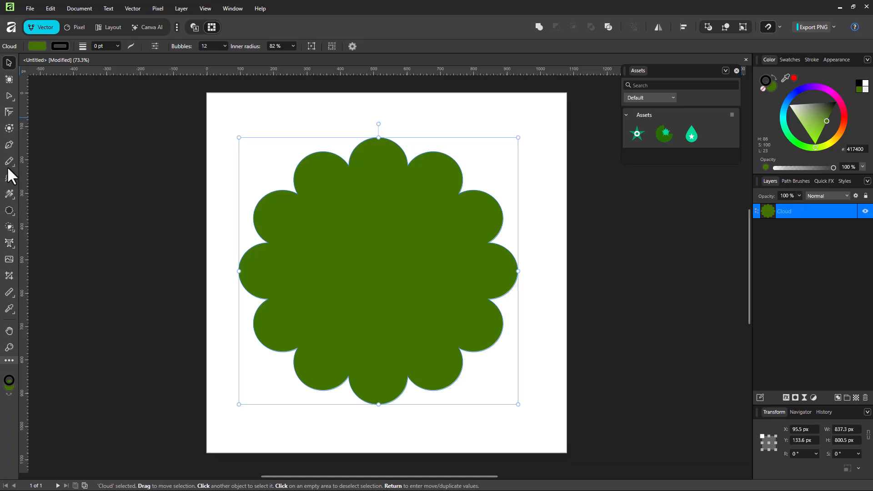
Apply a linear transparency fading the cloud from upper middle to lower part, and move the cloud to about X 46, Y 106 px
{"action": "left_click", "coordinate": [9, 191]}
{"action": "left_click", "coordinate": [54, 203]}
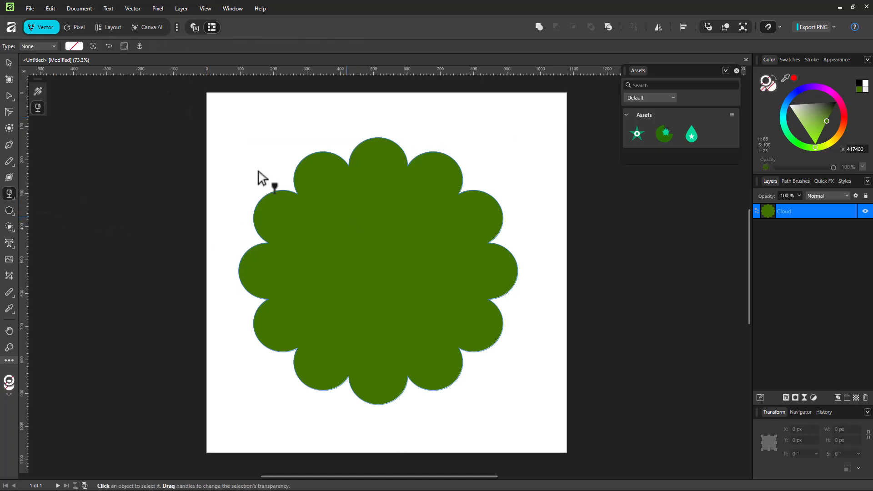
{"action": "left_click_drag", "start_coordinate": [367, 208], "coordinate": [395, 331]}
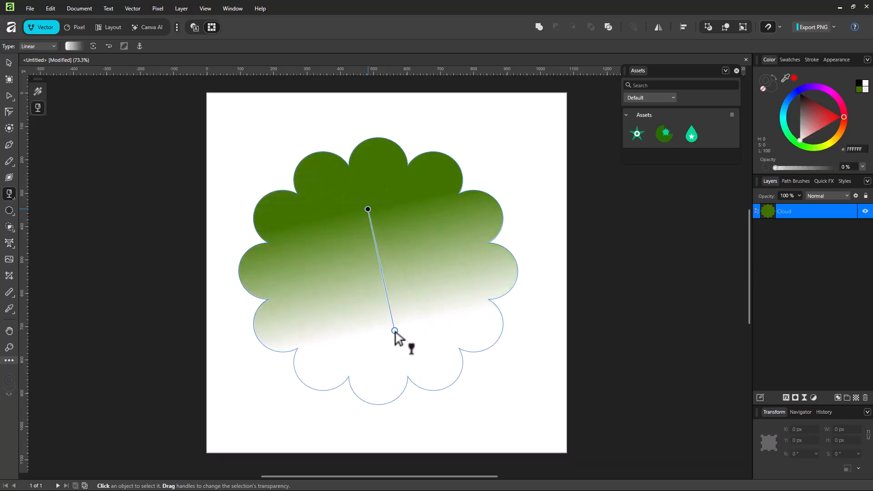
{"action": "left_click", "coordinate": [9, 62]}
{"action": "left_click_drag", "start_coordinate": [450, 170], "coordinate": [348, 160]}
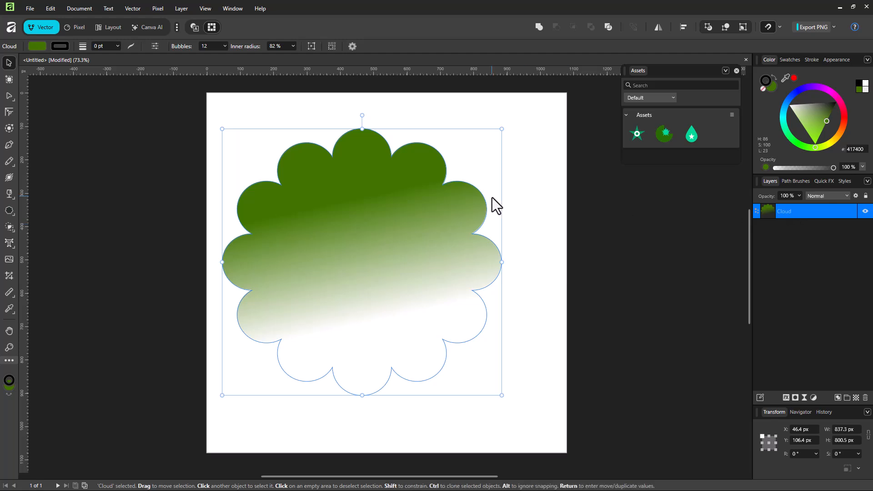
Duplicate the cloud, shrink the copy to about 562 × 570 px, and place it over the original's lower-right part
{"action": "key", "text": "ctrl+c"}
{"action": "key", "text": "ctrl+v"}
{"action": "left_click_drag", "start_coordinate": [362, 177], "coordinate": [454, 221]}
{"action": "left_click_drag", "start_coordinate": [591, 151], "coordinate": [521, 228]}
{"action": "left_click_drag", "start_coordinate": [481, 318], "coordinate": [460, 237]}
{"action": "key", "text": "ctrl+z"}
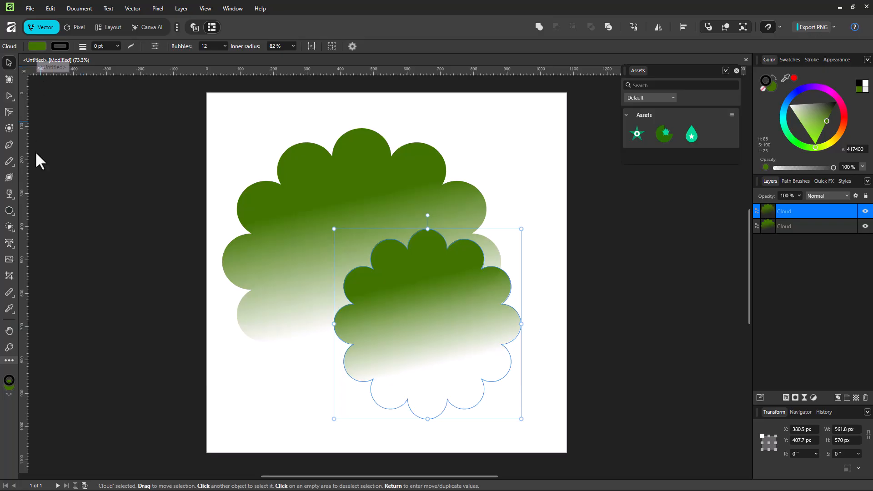
Tilt the smaller cloud's linear transparency by repositioning its two opaque-end handles
{"action": "left_click", "coordinate": [8, 194]}
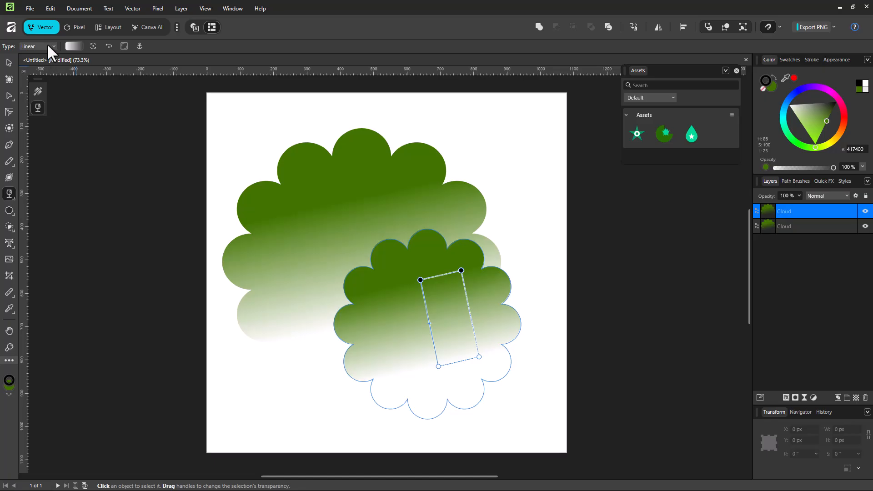
{"action": "left_click_drag", "start_coordinate": [460, 271], "coordinate": [465, 295]}
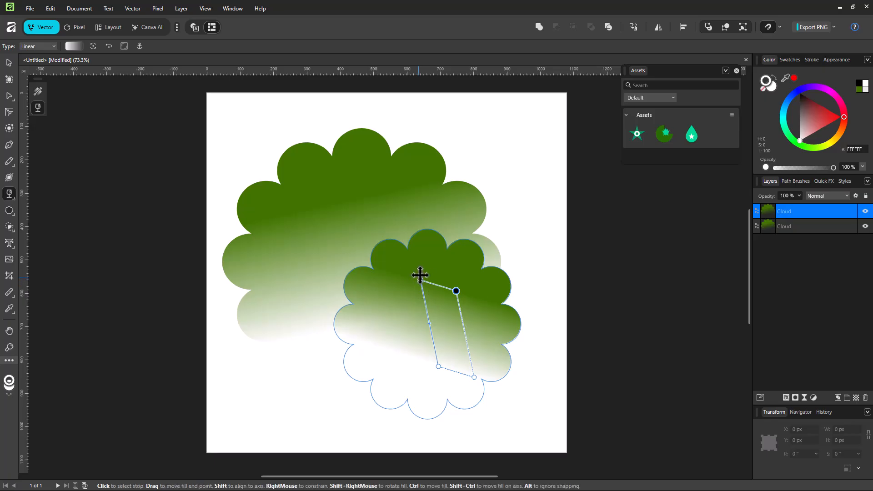
{"action": "left_click_drag", "start_coordinate": [418, 277], "coordinate": [422, 268]}
Change the smaller cloud's transparency type to Elliptical and shift its centre down and to the right
{"action": "left_click", "coordinate": [32, 46]}
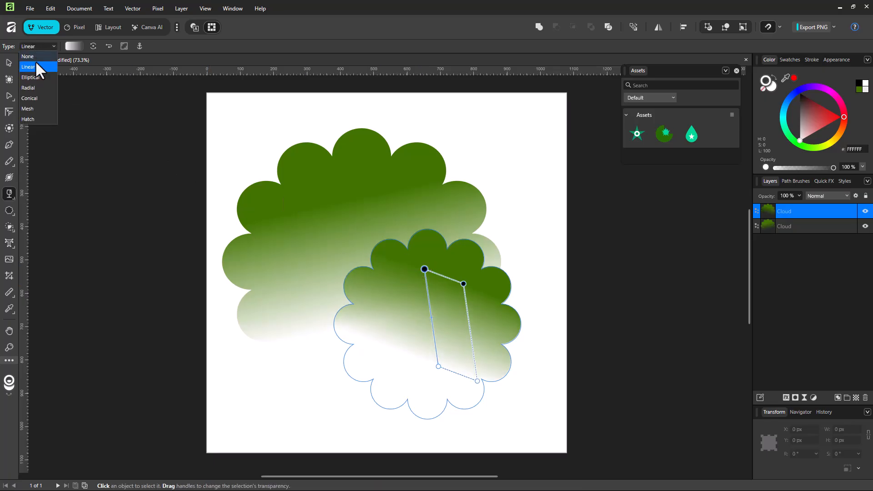
{"action": "left_click", "coordinate": [28, 77]}
{"action": "left_click_drag", "start_coordinate": [423, 269], "coordinate": [454, 294]}
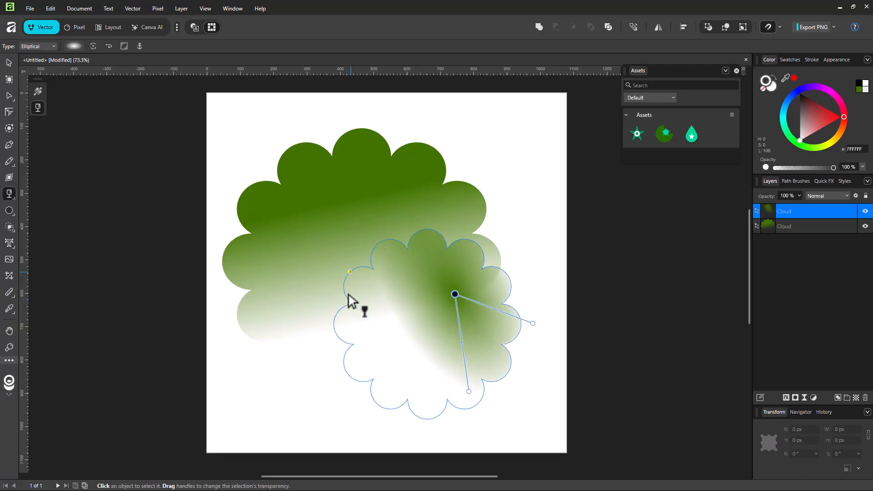
Switch to a Radial transparency fading toward the cloud's lower left, and move the smaller cloud to about X 402, Y 473 px
{"action": "left_click", "coordinate": [39, 46]}
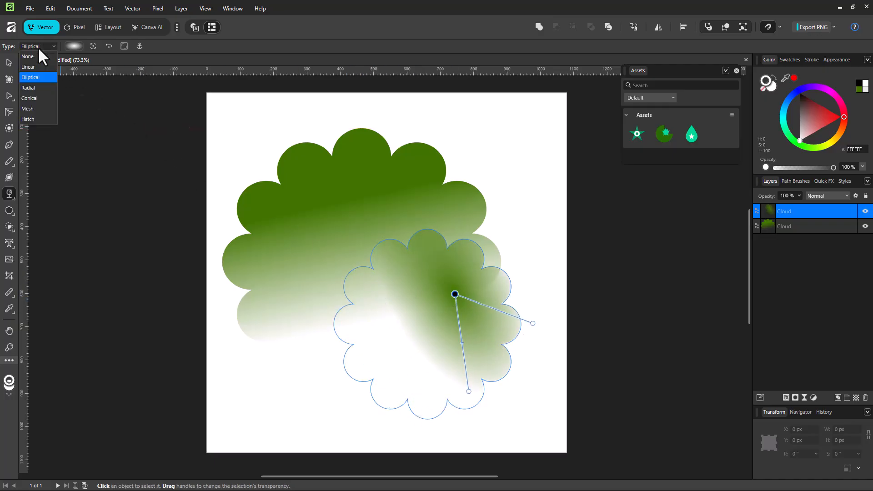
{"action": "left_click", "coordinate": [31, 88]}
{"action": "left_click_drag", "start_coordinate": [451, 292], "coordinate": [389, 357]}
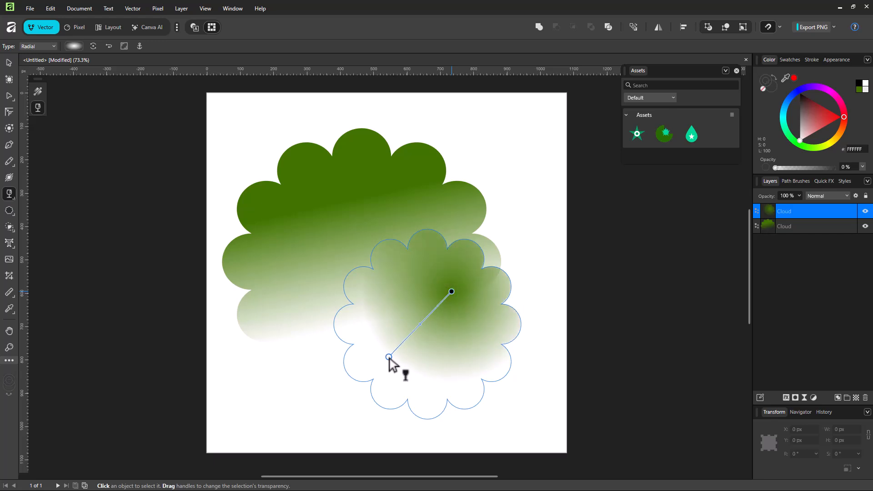
{"action": "left_click", "coordinate": [8, 64]}
{"action": "left_click_drag", "start_coordinate": [448, 351], "coordinate": [466, 371]}
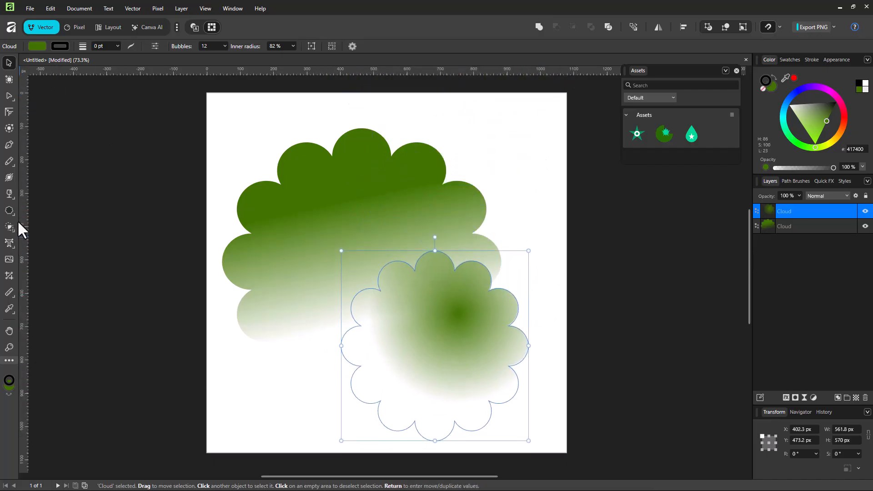
Try the Conical and then the Mesh transparency type on the smaller cloud
{"action": "left_click", "coordinate": [6, 193]}
{"action": "left_click", "coordinate": [48, 46]}
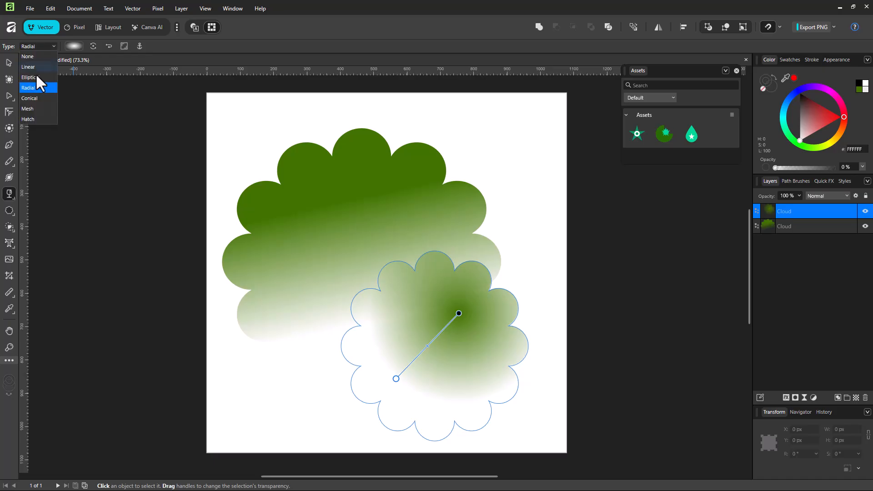
{"action": "left_click", "coordinate": [33, 97]}
{"action": "left_click", "coordinate": [36, 47]}
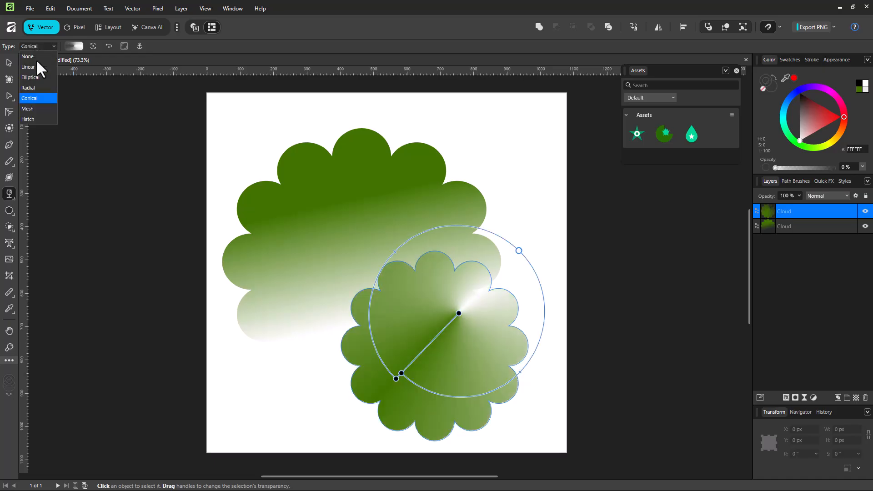
{"action": "left_click", "coordinate": [33, 108]}
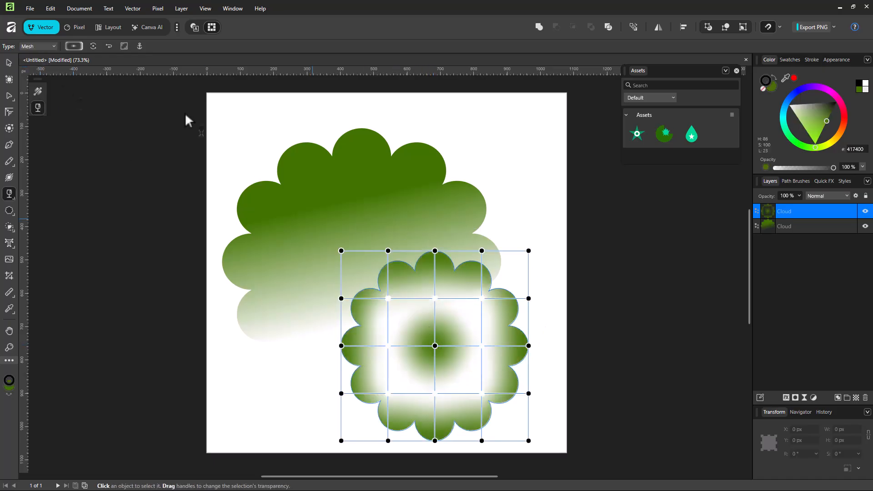
Switch to a Hatch transparency with its origin in the cloud's lower left, and move the smaller cloud to about X 451, Y 337 px
{"action": "left_click", "coordinate": [49, 45]}
{"action": "left_click", "coordinate": [38, 119]}
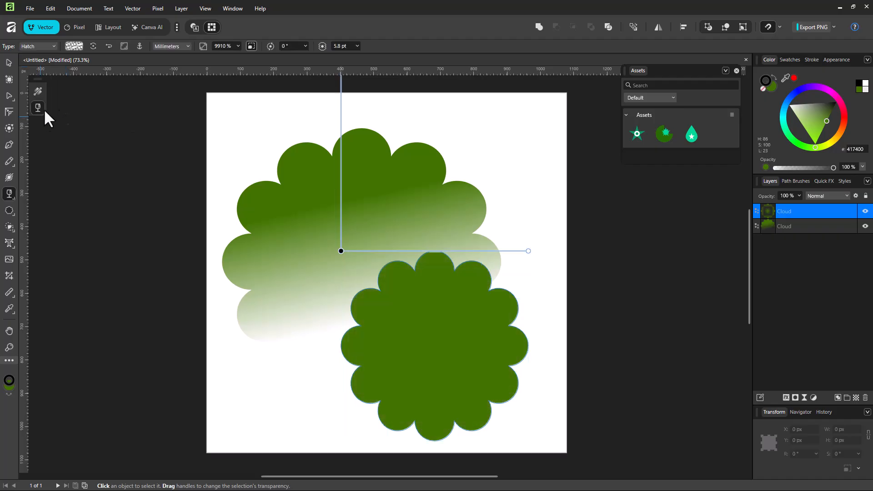
{"action": "mouse_move", "coordinate": [343, 254]}
{"action": "left_mouse_down"}
{"action": "mouse_move", "coordinate": [400, 338]}
{"action": "mouse_move", "coordinate": [399, 376]}
{"action": "left_mouse_up"}
{"action": "left_click", "coordinate": [9, 62]}
{"action": "mouse_move", "coordinate": [470, 335]}
{"action": "left_mouse_down"}
{"action": "mouse_move", "coordinate": [343, 162]}
{"action": "mouse_move", "coordinate": [491, 300]}
{"action": "left_mouse_up"}
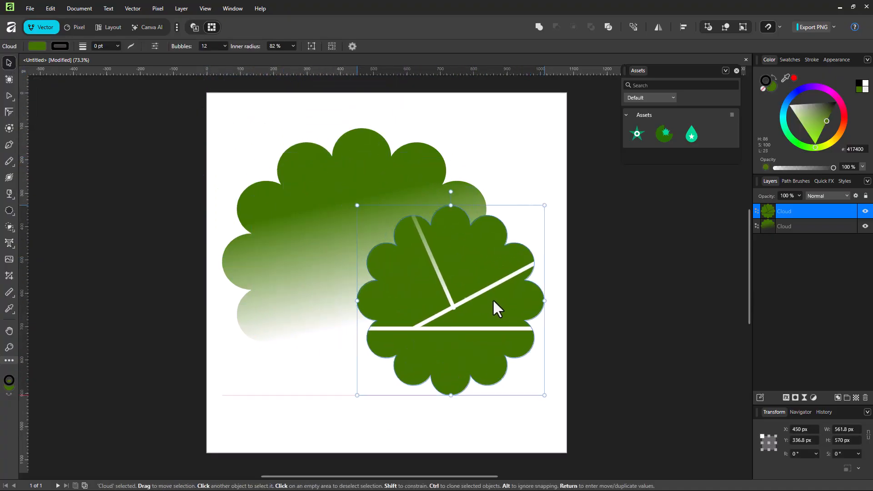
{"action": "left_click", "coordinate": [8, 210]}
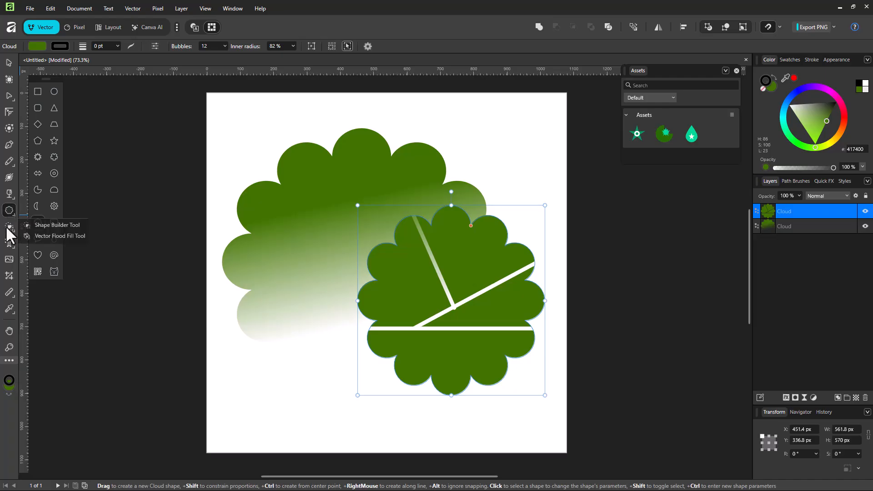
{"action": "left_click", "coordinate": [9, 228]}
Try the Linear, Conical and Mesh transparency types in turn on the smaller cloud
{"action": "left_click", "coordinate": [10, 193]}
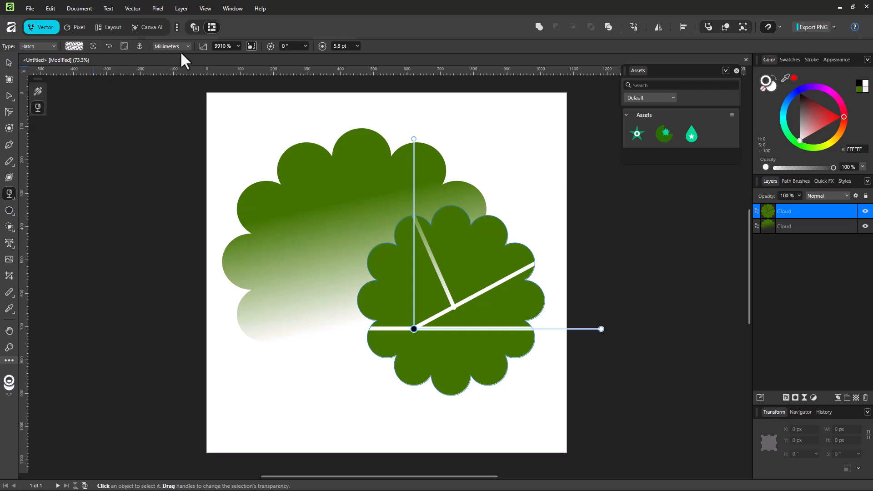
{"action": "left_click", "coordinate": [69, 47]}
{"action": "left_click", "coordinate": [44, 47]}
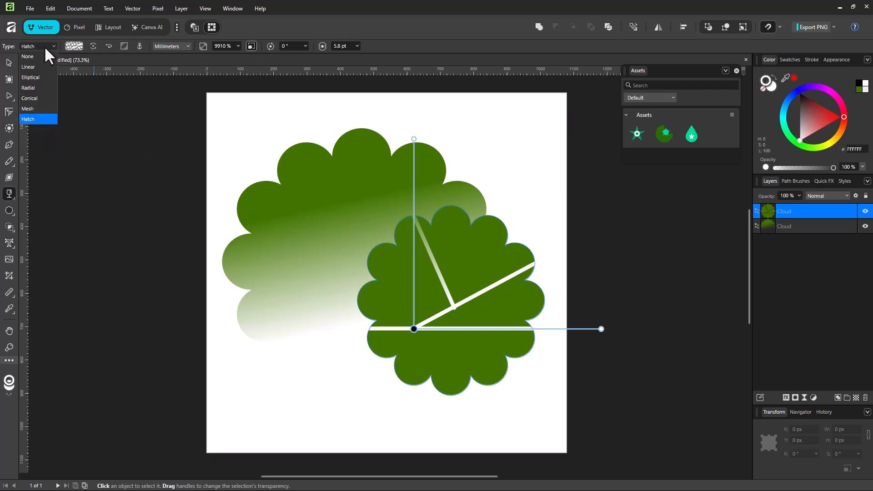
{"action": "left_click", "coordinate": [38, 69]}
{"action": "left_click", "coordinate": [40, 46]}
{"action": "left_click", "coordinate": [41, 97]}
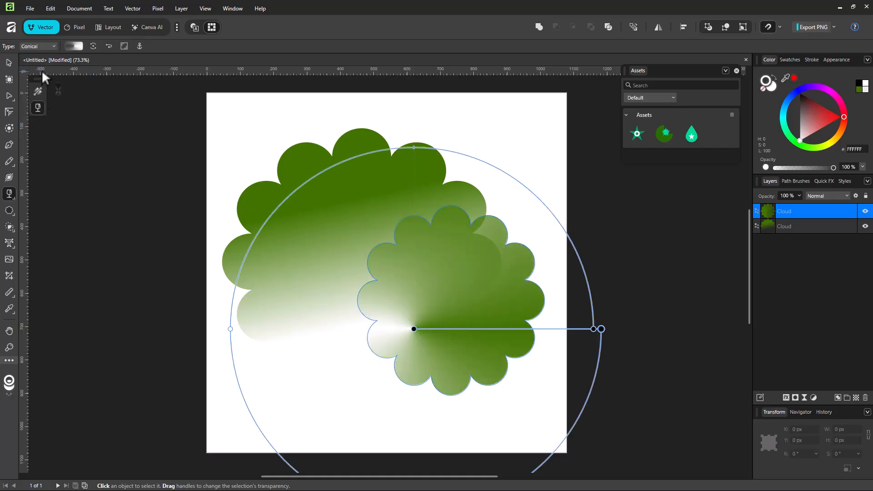
{"action": "left_click", "coordinate": [38, 45]}
{"action": "left_click", "coordinate": [28, 108]}
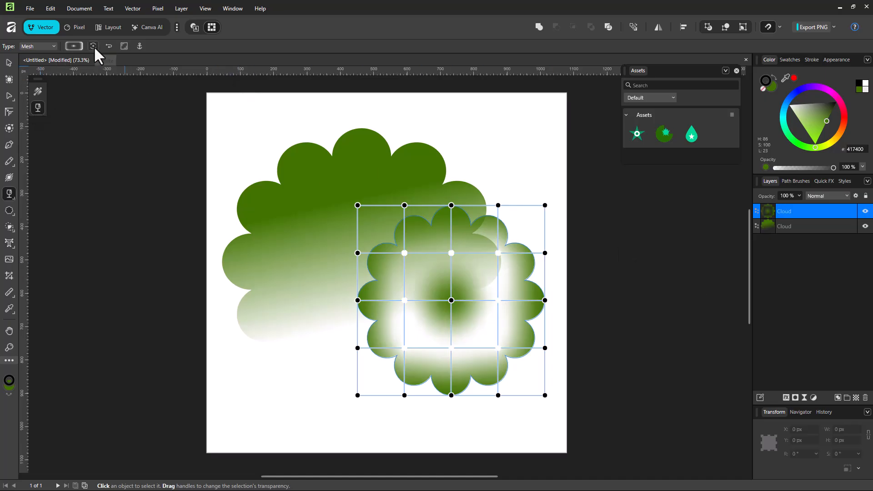
Change the smaller cloud's transparency to Radial and shorten its radius, aiming the end handle toward the lower right
{"action": "left_click", "coordinate": [52, 46]}
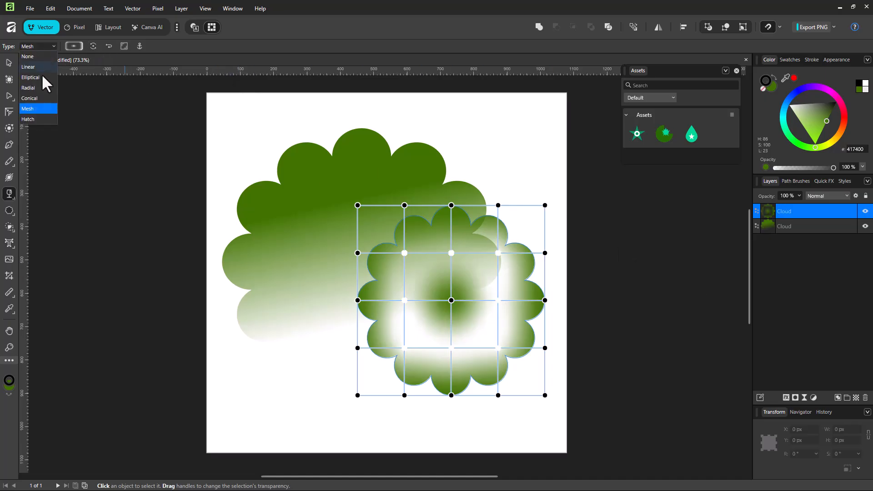
{"action": "left_click", "coordinate": [39, 89]}
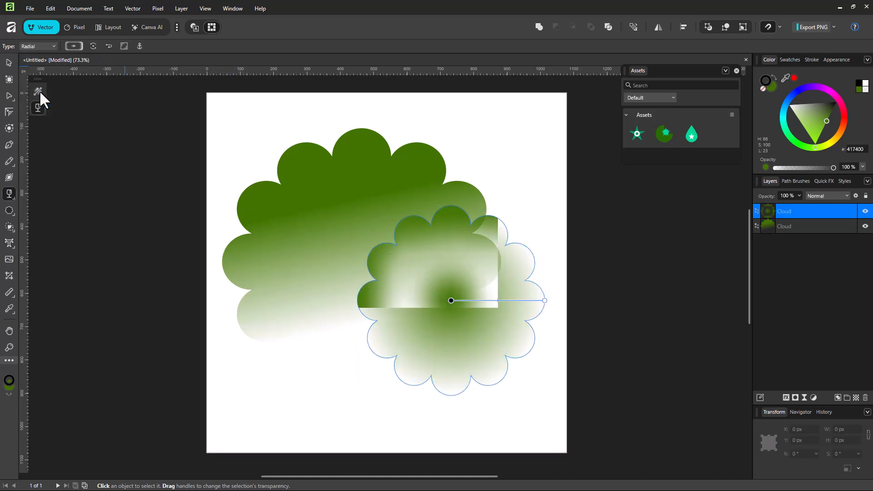
{"action": "left_click", "coordinate": [451, 301]}
{"action": "left_click_drag", "start_coordinate": [543, 300], "coordinate": [482, 351]}
Change the transparency type to Elliptical and stretch one axis past the smaller cloud's upper-right edge
{"action": "left_click", "coordinate": [46, 46]}
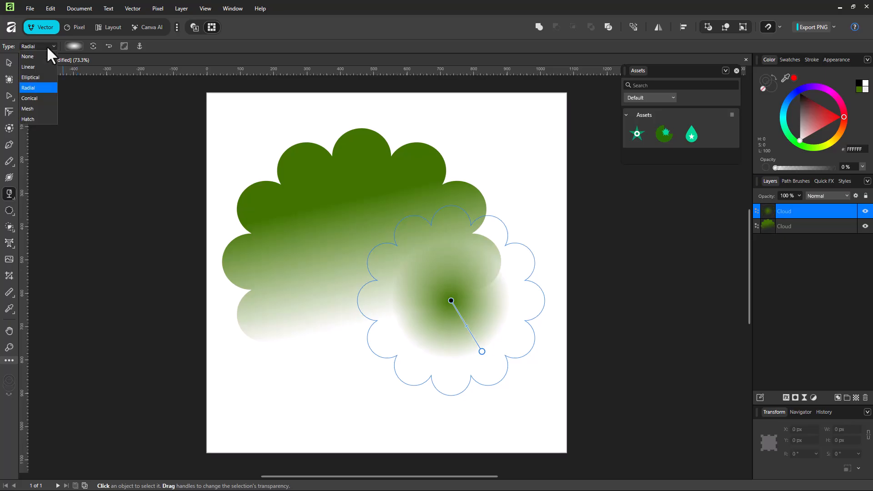
{"action": "left_click", "coordinate": [32, 77]}
{"action": "left_click_drag", "start_coordinate": [501, 270], "coordinate": [562, 242]}
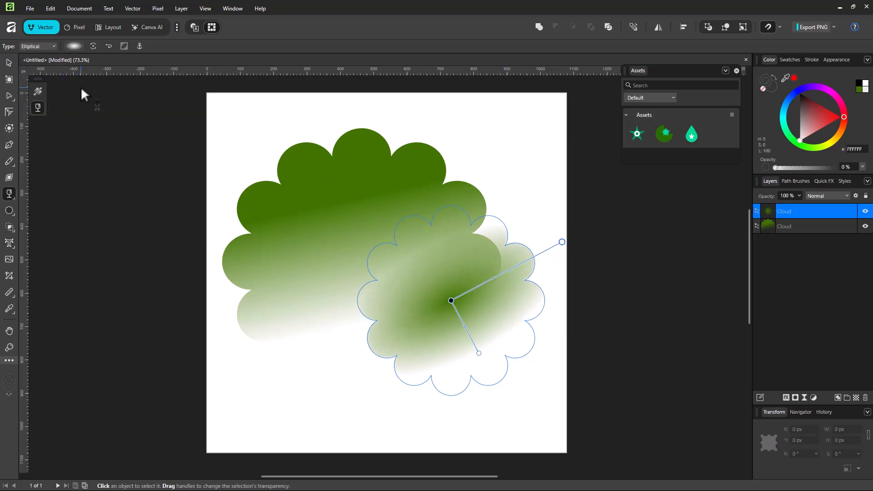
Rotate the smaller cloud's elliptical transparency a quarter turn and reverse its gradient
{"action": "left_click", "coordinate": [92, 45]}
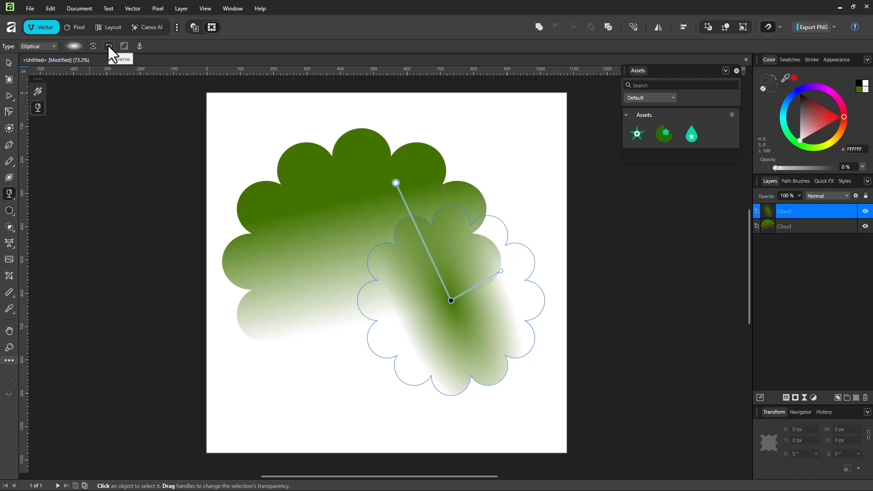
{"action": "left_click", "coordinate": [109, 46]}
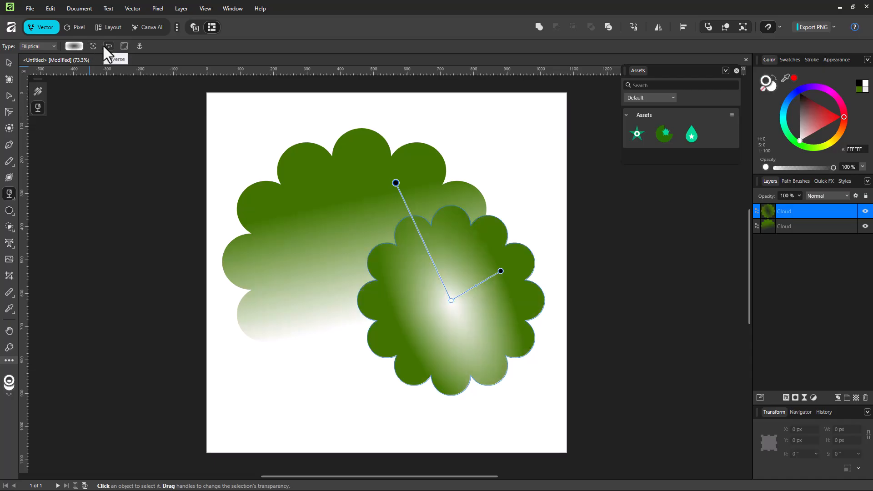
Enable maintaining the fill aspect ratio and shrink the elliptical transparency slightly by its short-axis handle
{"action": "left_click", "coordinate": [123, 47]}
{"action": "mouse_move", "coordinate": [501, 271]}
{"action": "left_mouse_down"}
{"action": "mouse_move", "coordinate": [469, 294]}
{"action": "mouse_move", "coordinate": [495, 292]}
{"action": "mouse_move", "coordinate": [494, 280]}
{"action": "left_mouse_up"}
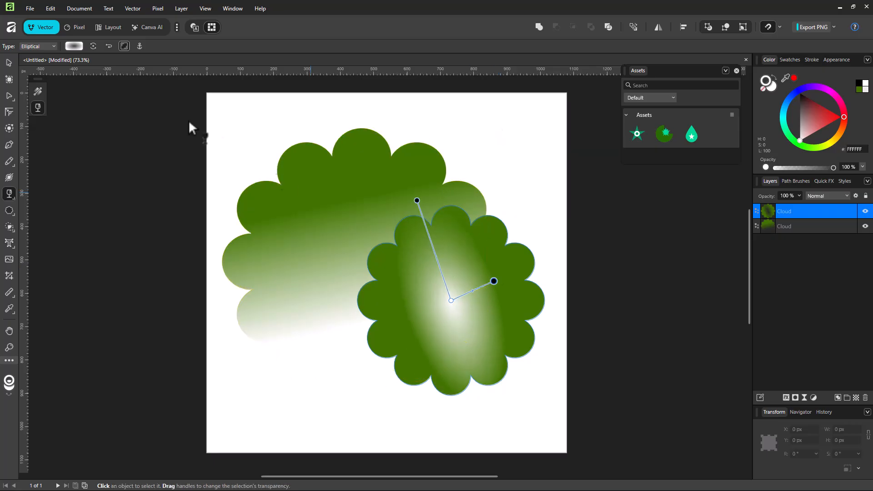
Lock the transparency in place and move the smaller cloud to about X 498, Y 337 px
{"action": "left_click", "coordinate": [141, 47]}
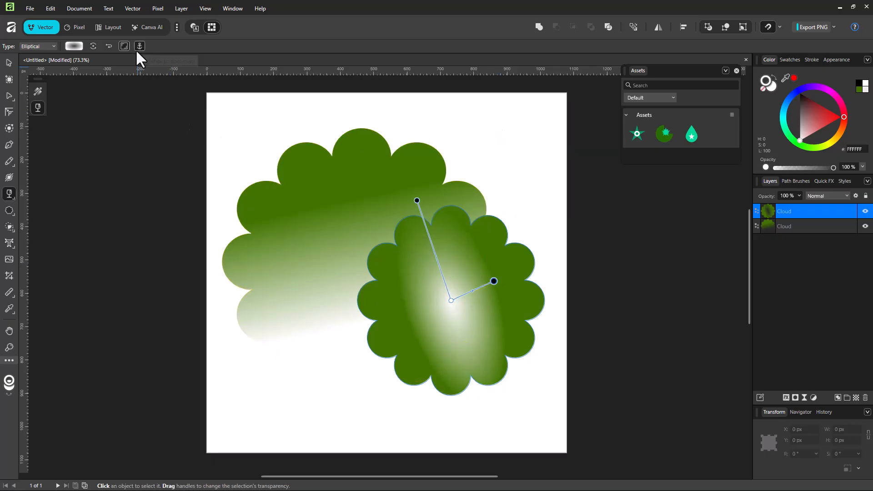
{"action": "left_click", "coordinate": [9, 62]}
{"action": "left_click_drag", "start_coordinate": [530, 293], "coordinate": [540, 272]}
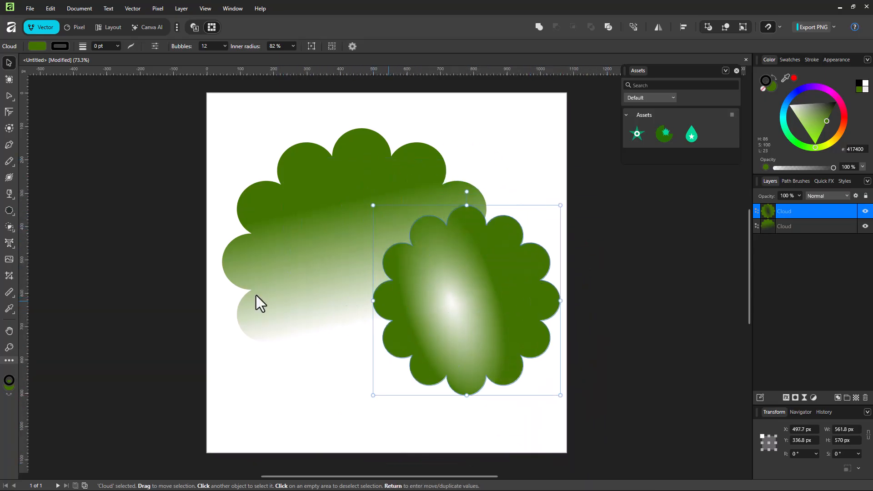
Unlock the transparency and move the smaller cloud with it to about X 389, Y 299 px
{"action": "left_click", "coordinate": [9, 195]}
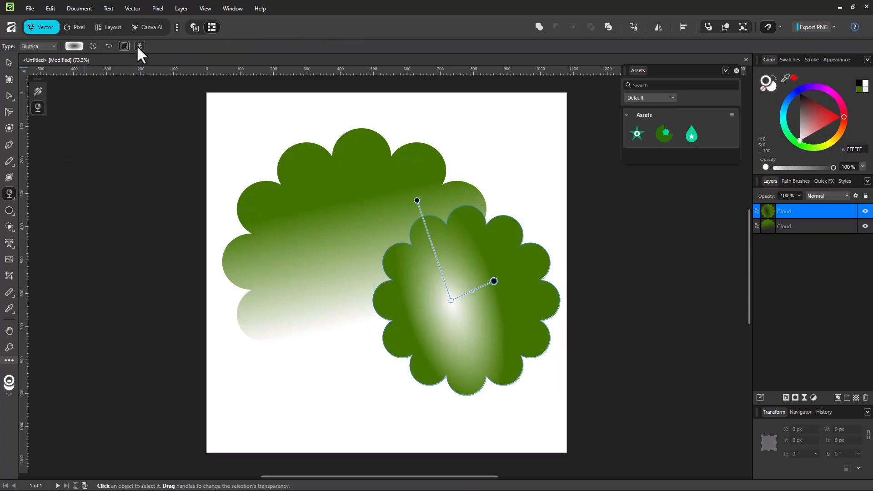
{"action": "left_click", "coordinate": [9, 61]}
{"action": "left_click_drag", "start_coordinate": [514, 273], "coordinate": [476, 254]}
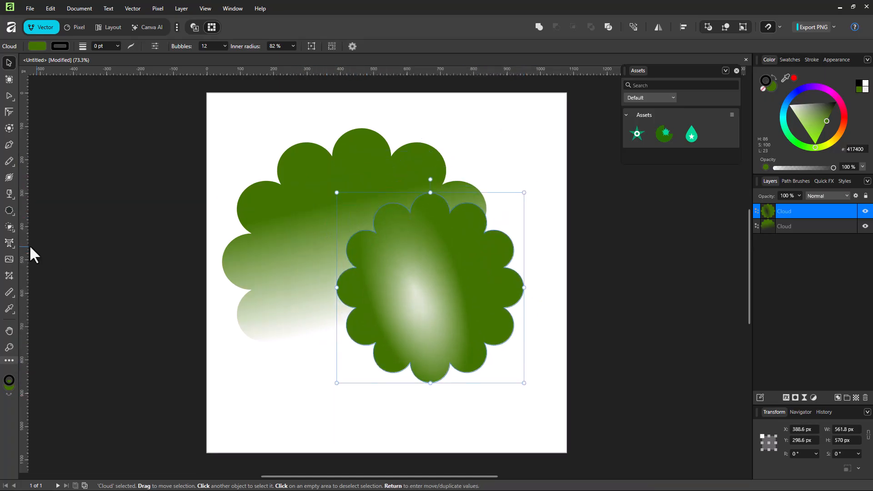
{"action": "left_click", "coordinate": [8, 195]}
{"action": "left_click", "coordinate": [39, 47]}
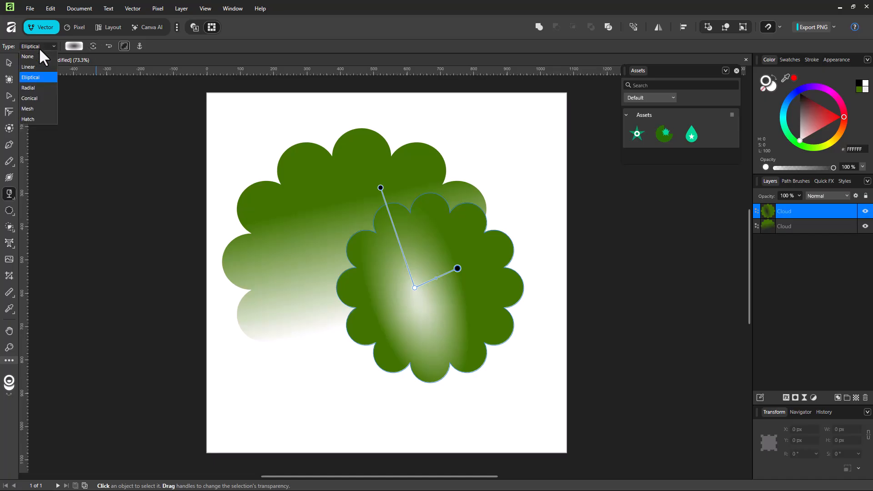
{"action": "left_click", "coordinate": [39, 47]}
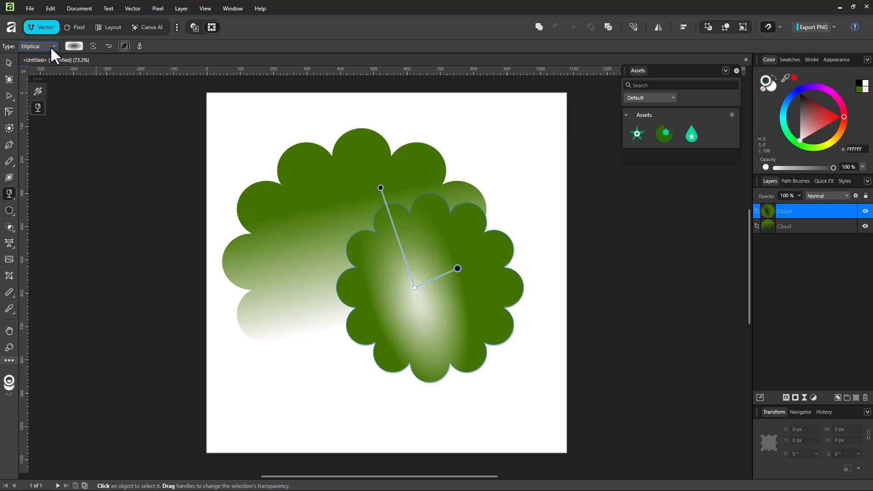